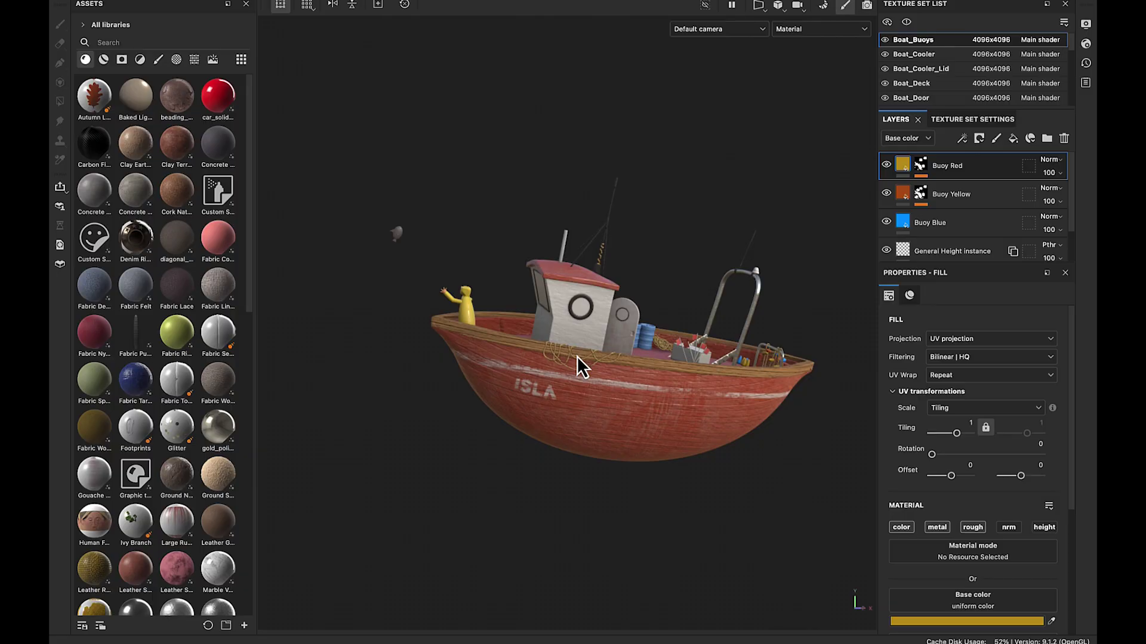
Step: Zoom in close on the textured Isla boat and orbit to view it from another side
alt+right_drag(582, 346, 698, 346)
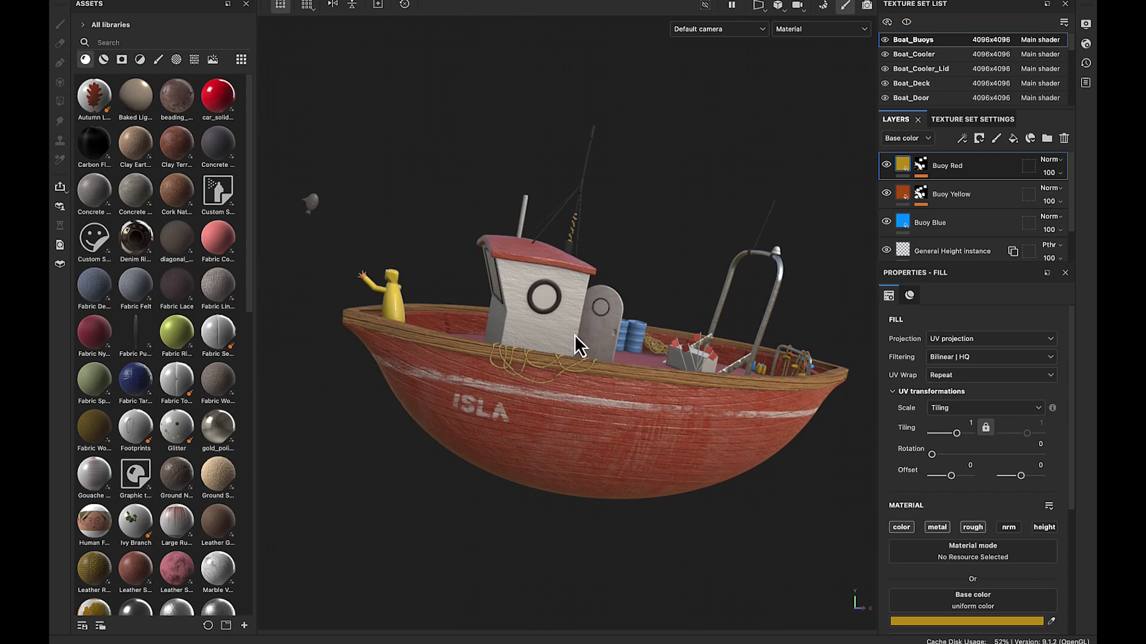
click(603, 339)
mouse_move(582, 324)
alt+mouse_down()
mouse_move(596, 328)
mouse_move(592, 357)
mouse_move(642, 345)
alt+mouse_up()
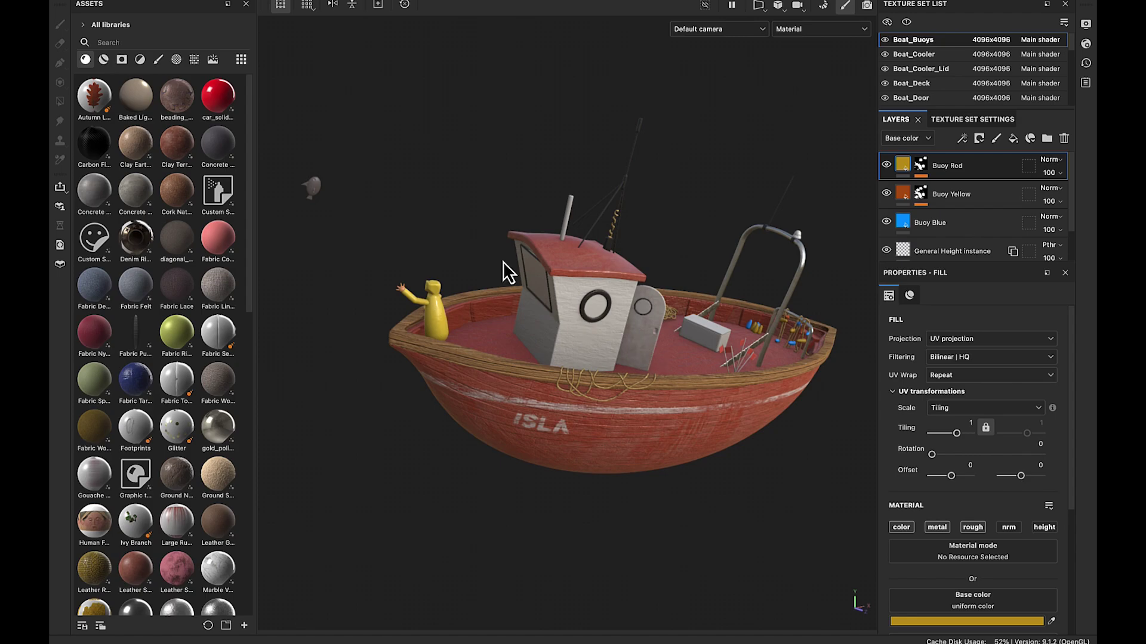
Step: In Export Textures, choose the USDz (Apple AR) output template and the USDz output folder
click(192, 2)
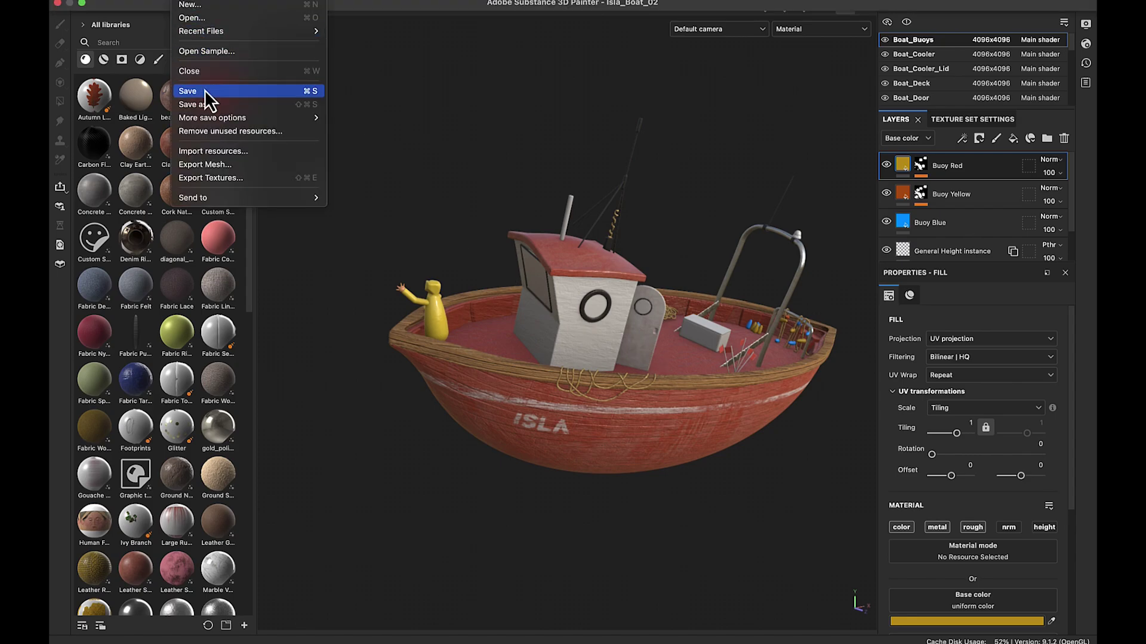
click(212, 178)
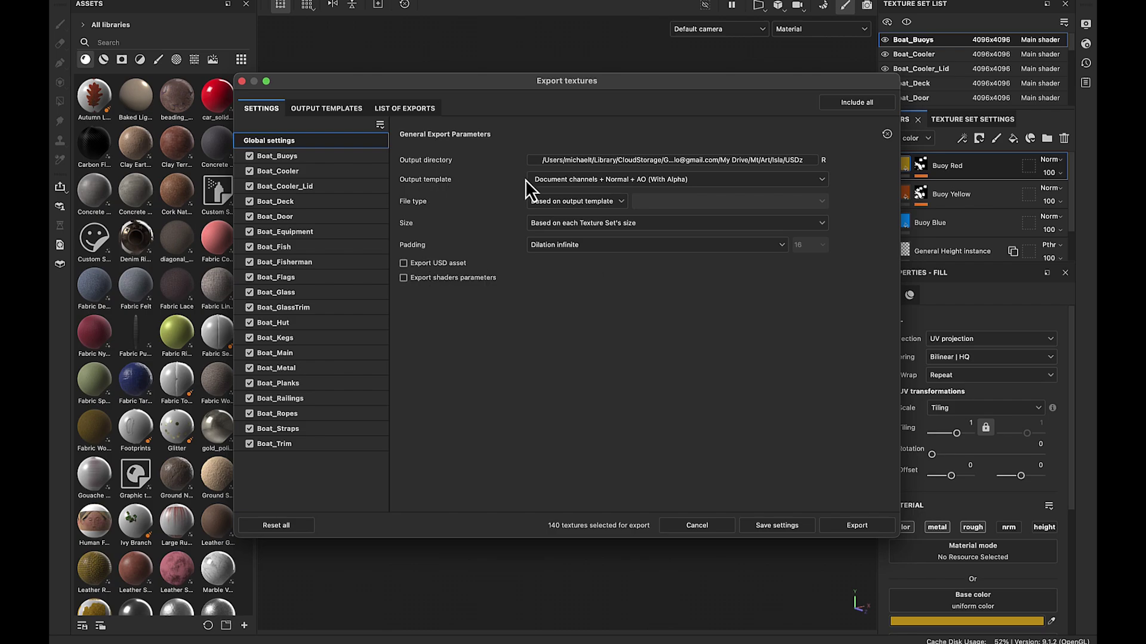
click(542, 180)
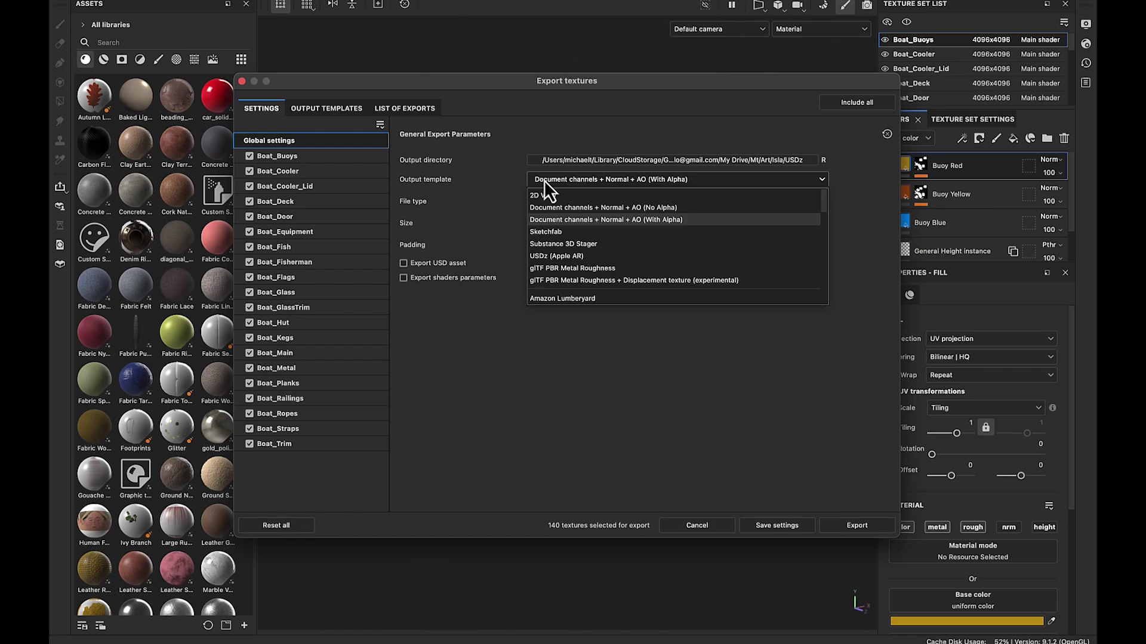
click(563, 256)
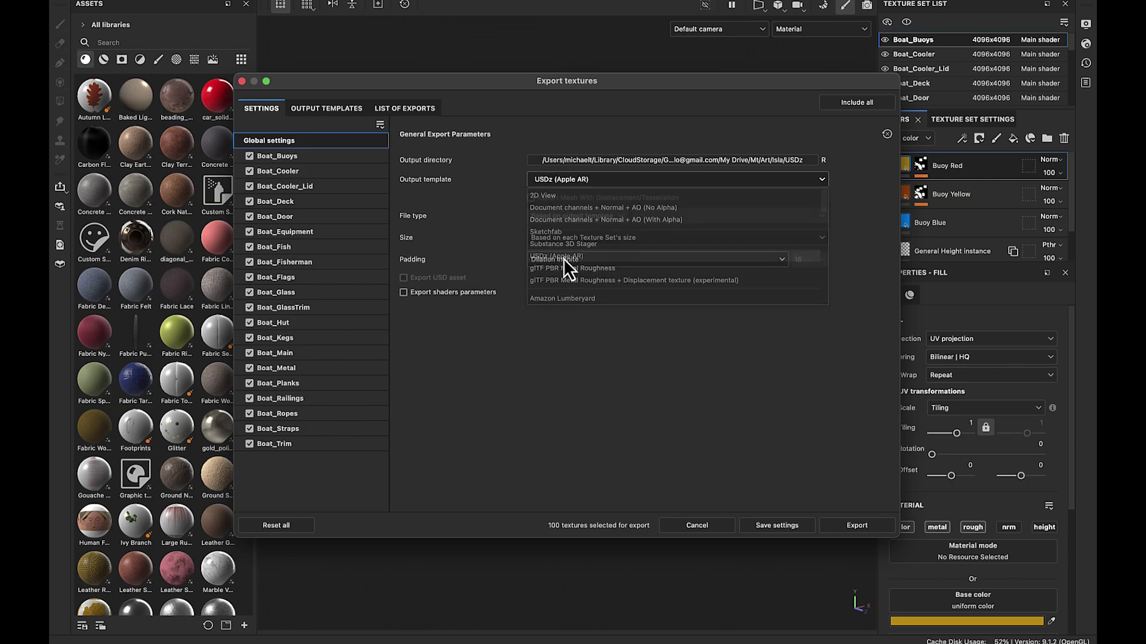
click(715, 162)
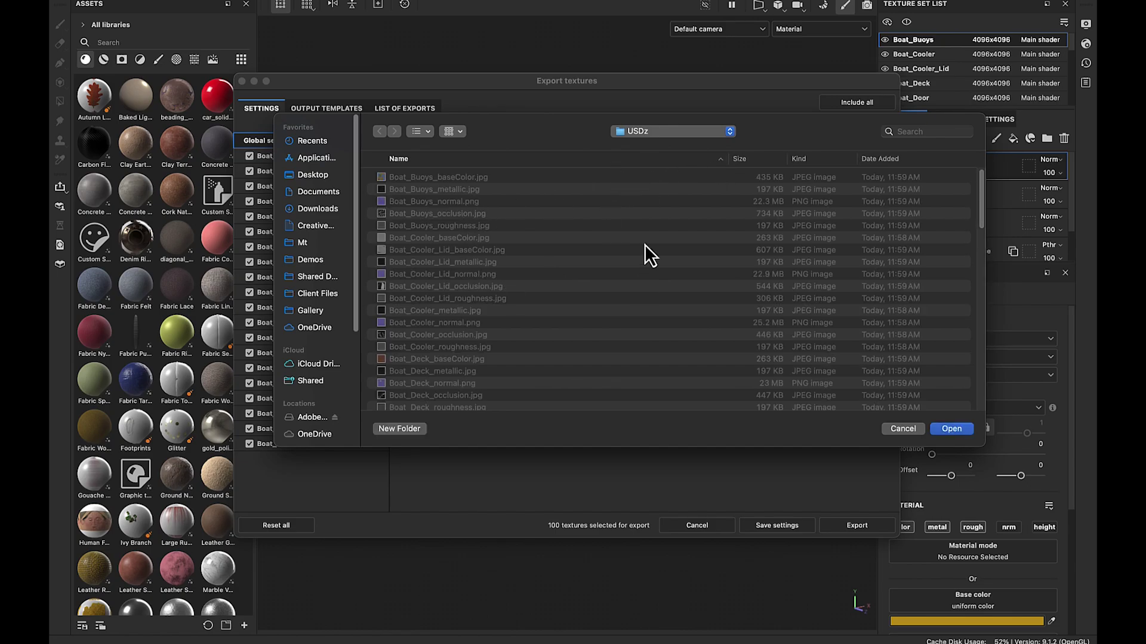
click(887, 431)
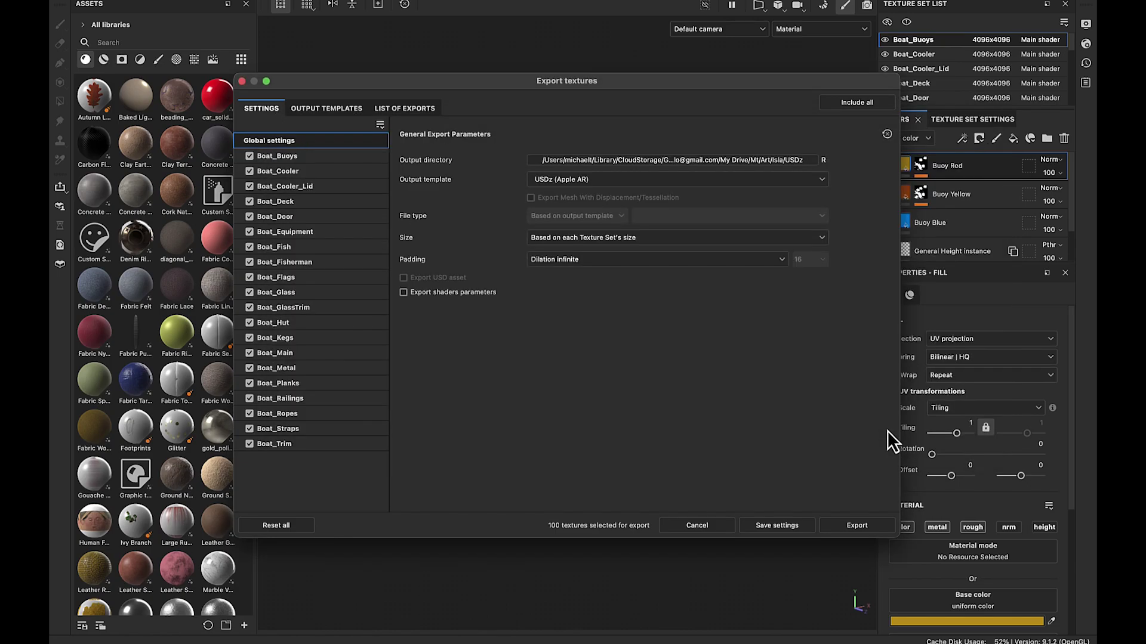
Step: Export the 100 textures to the USDz package and check the export log for success
click(862, 524)
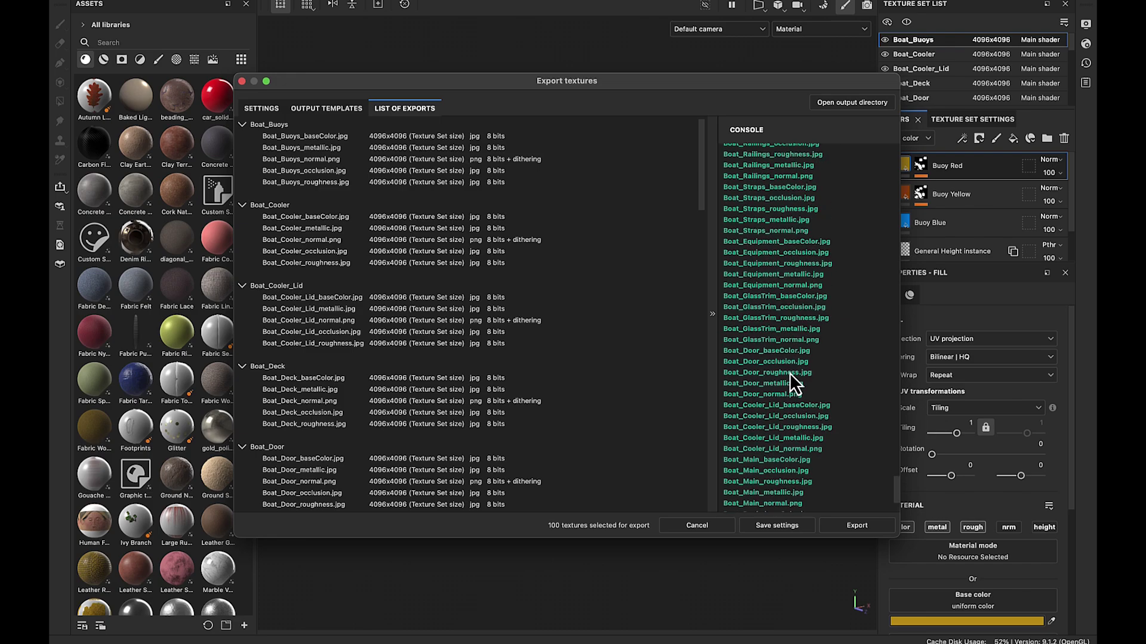
scroll(789, 373, up, 10)
scroll(786, 305, up, 4)
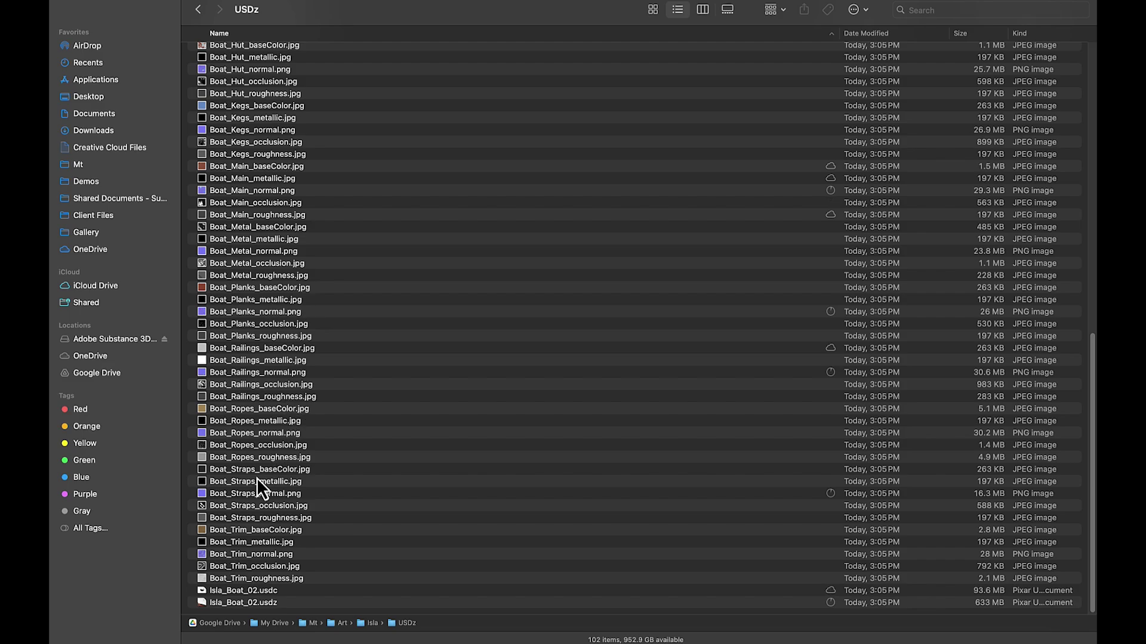
Step: Share Isla_Boat_02.usdz from the USDz folder over AirDrop
click(256, 603)
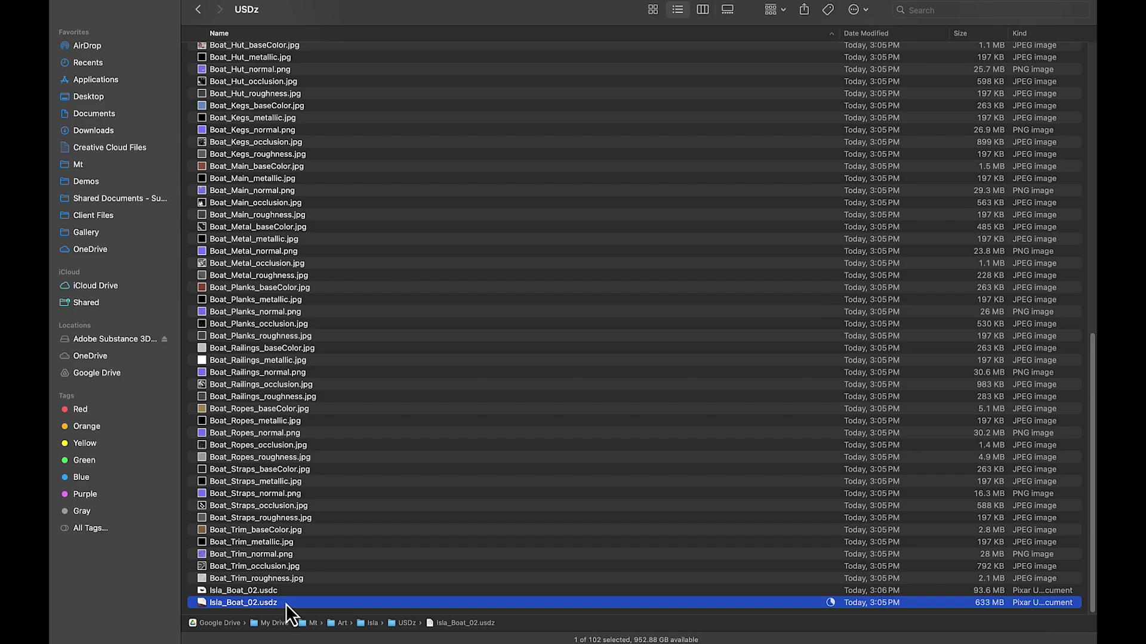
right_click(283, 604)
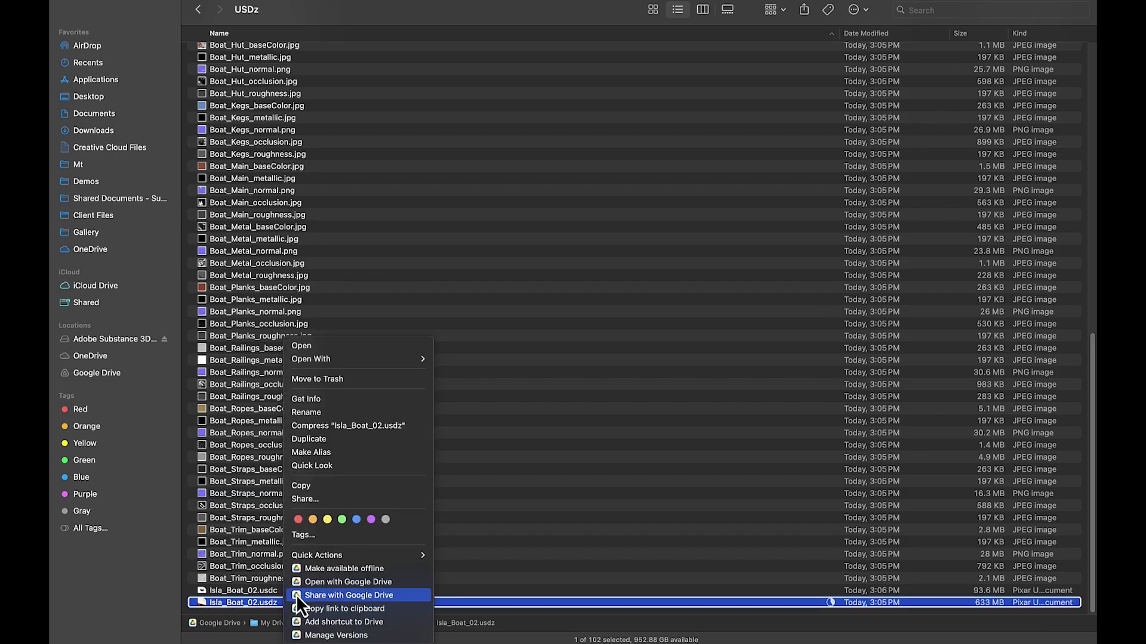
click(330, 504)
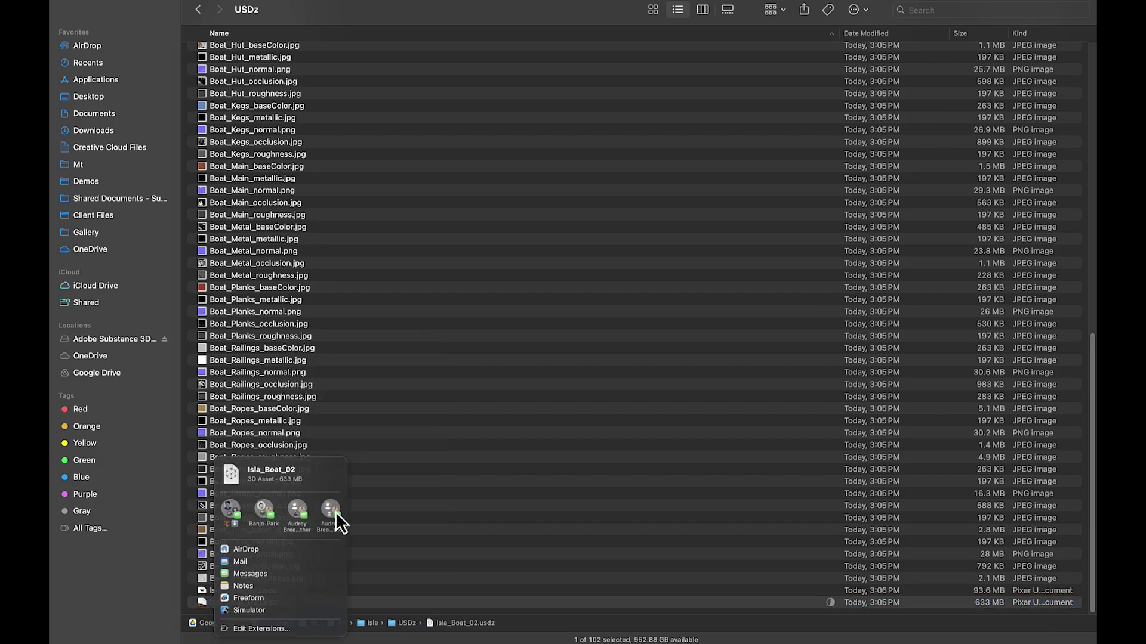
click(278, 543)
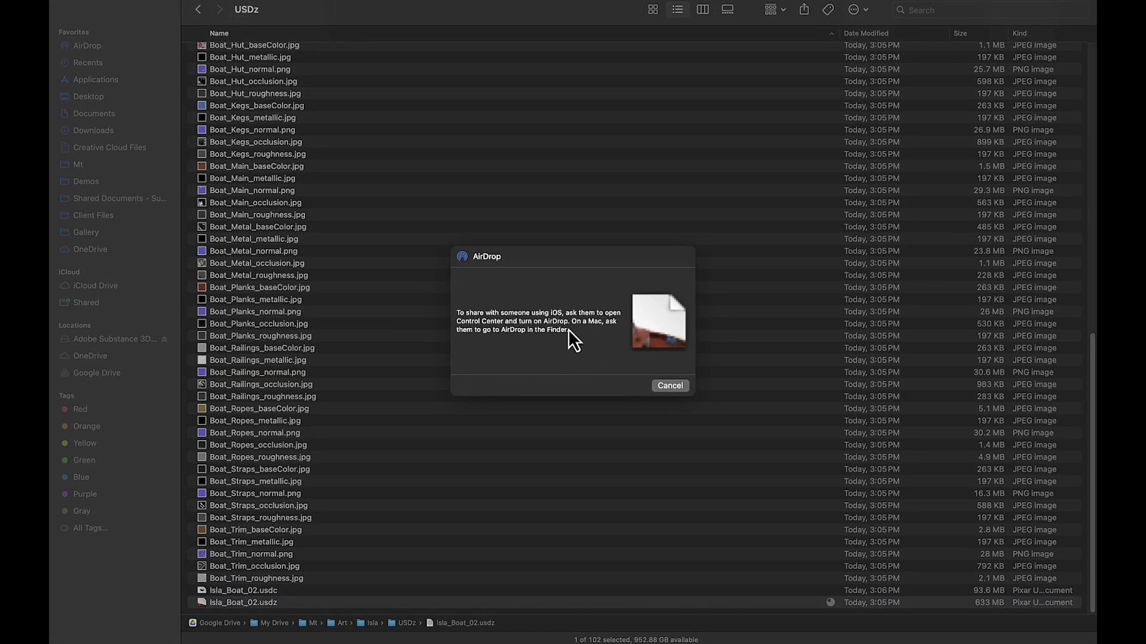
Step: Cancel the AirDrop share and browse iCloud Drive to the AVP > Isla folder
click(669, 386)
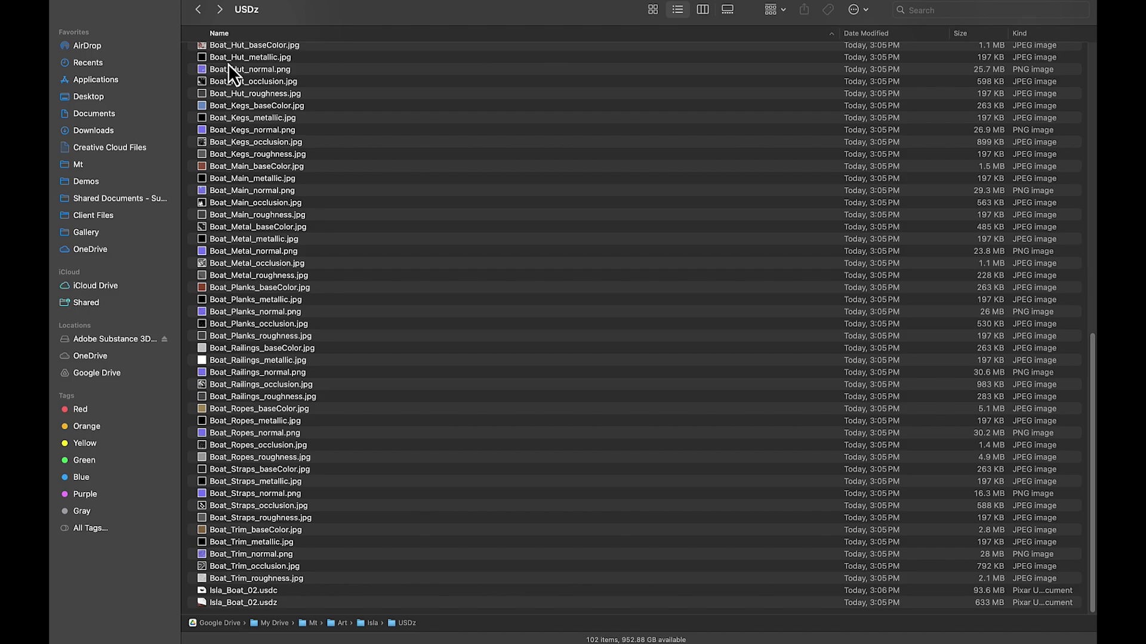
click(224, 13)
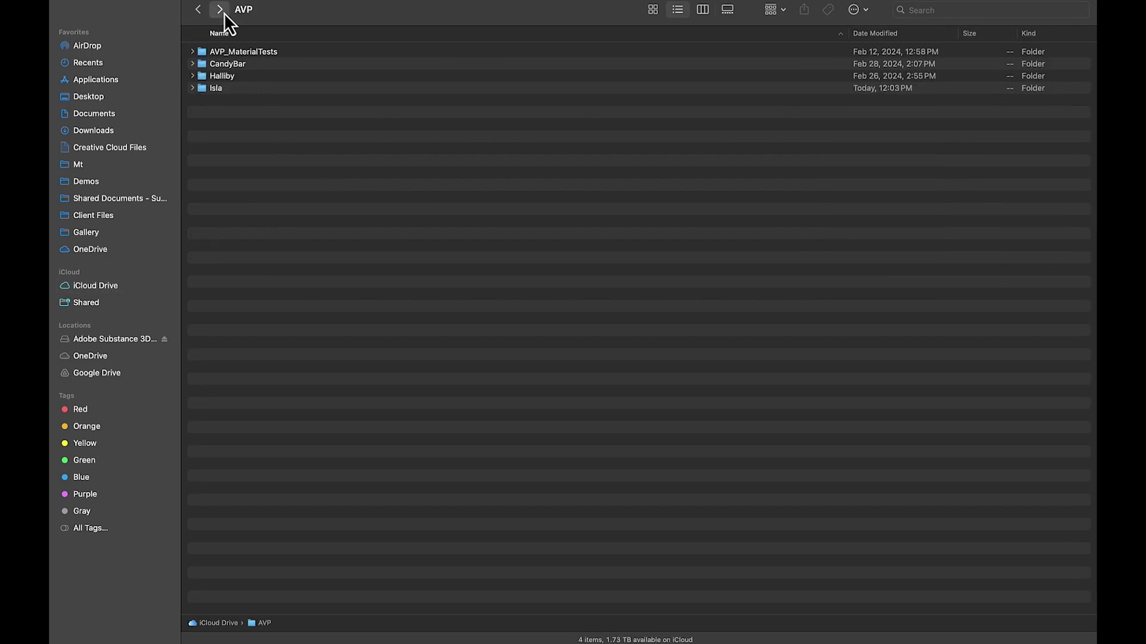
click(224, 13)
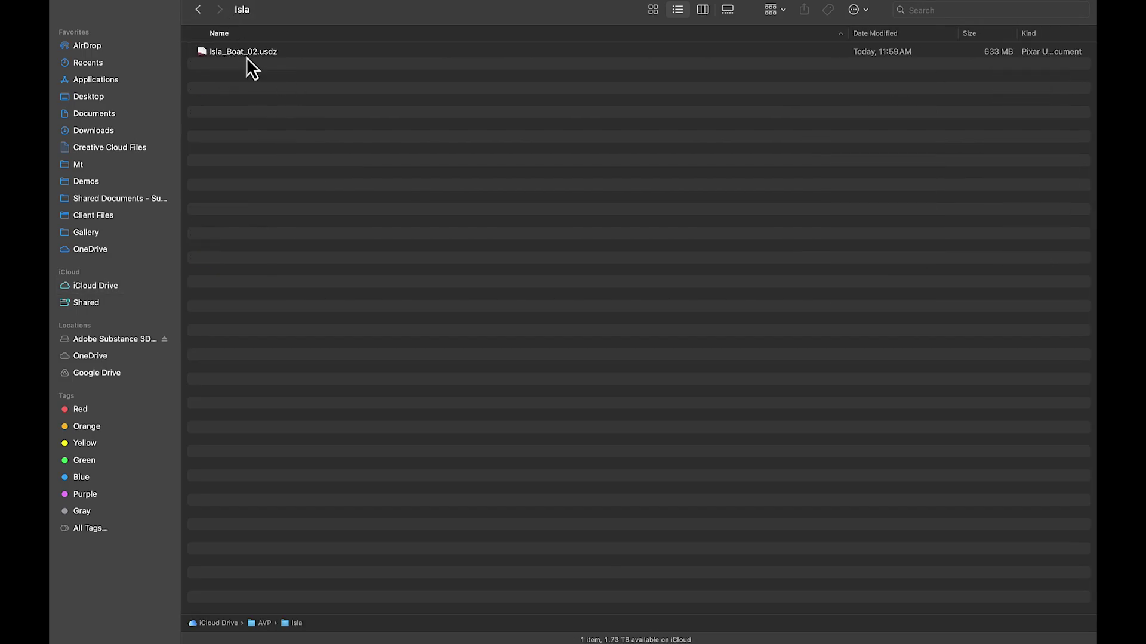
click(94, 285)
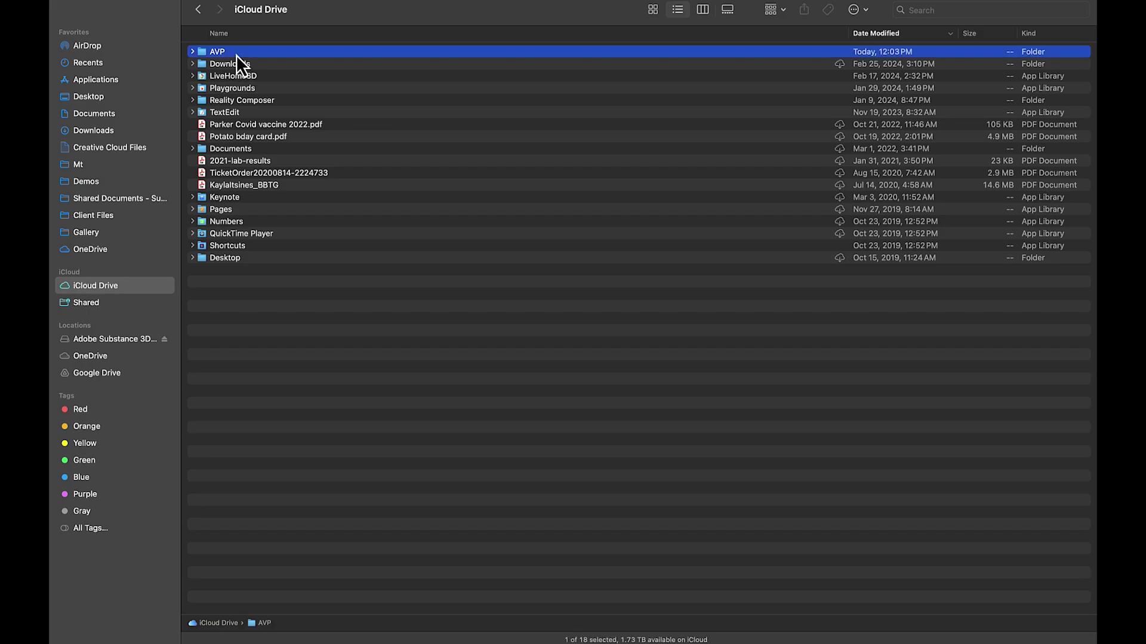
double_click(235, 54)
double_click(226, 89)
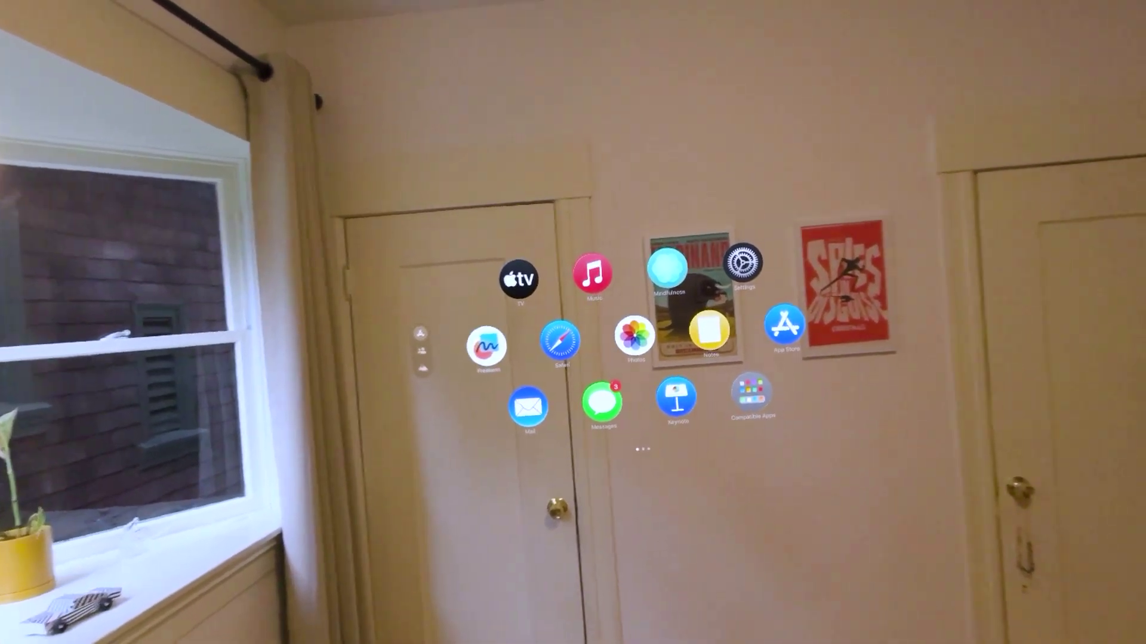
Step: On the Vision Pro, swipe to the next Home page and launch Files
scroll(621, 346, right, 5)
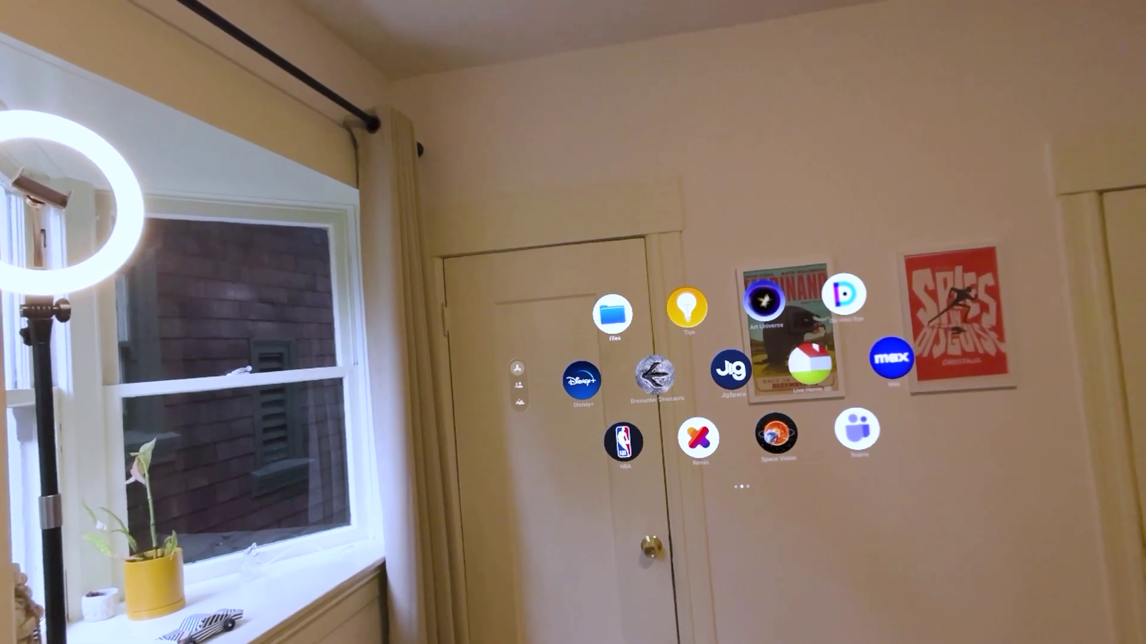
click(613, 314)
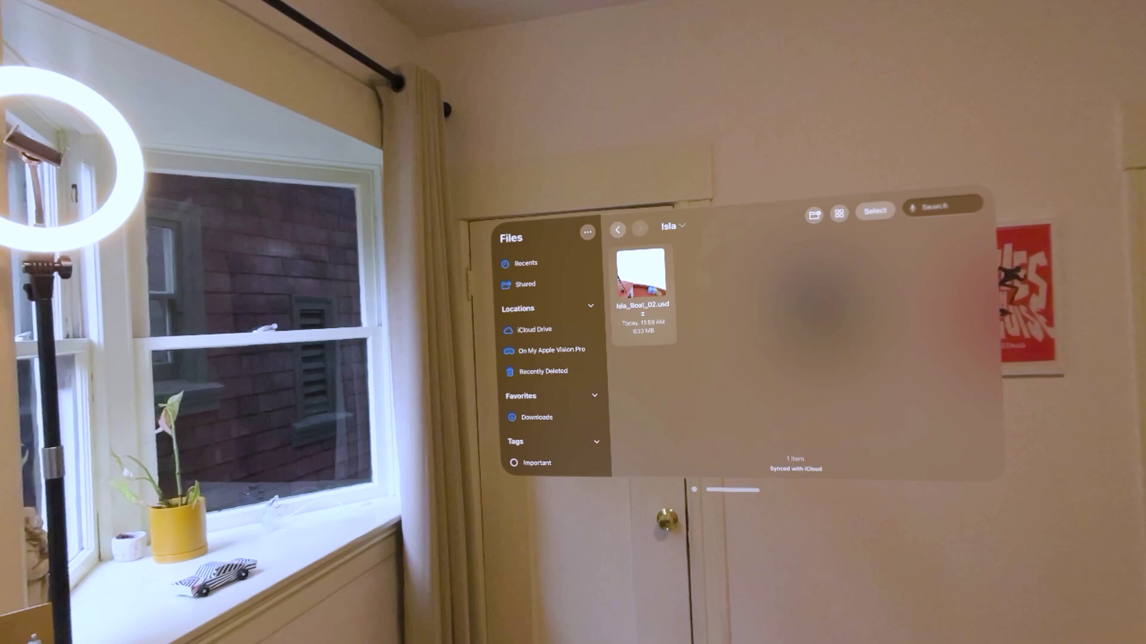
Step: Open Isla_Boat_02.usdz from the Isla folder as a 3D Quick Look preview
click(643, 281)
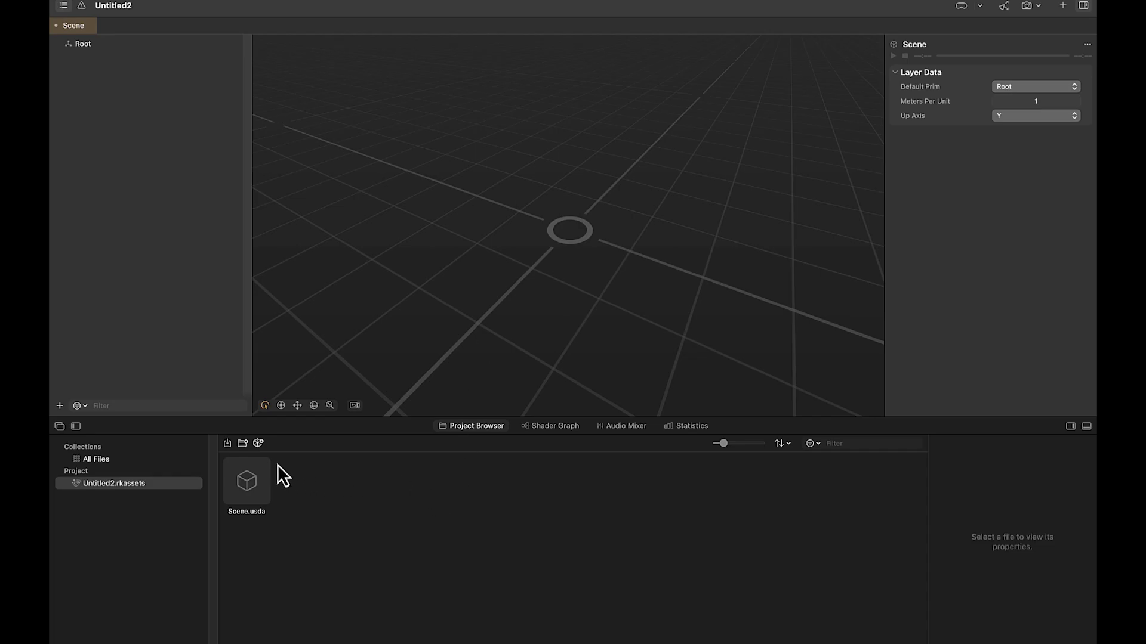
Step: Start an import from the Project Browser and select Isla_Boat_02.usdz in the USDz folder
click(227, 446)
scroll(487, 356, down, 15)
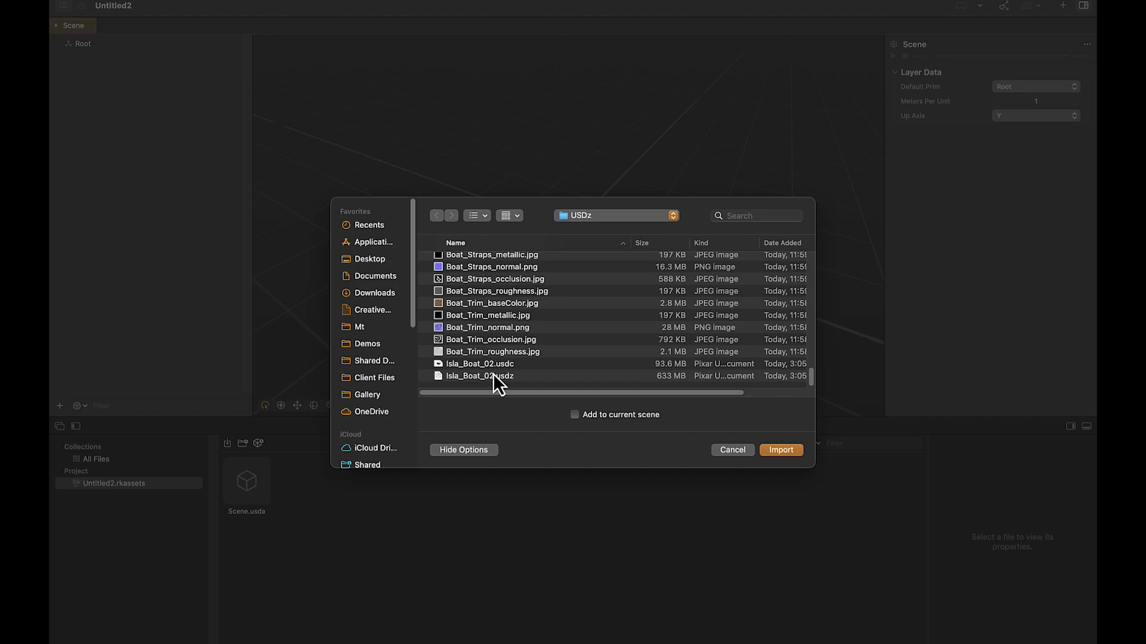
click(493, 375)
Step: Import Isla_Boat_02.usdz and drag it into the scene, framing it in view
click(768, 449)
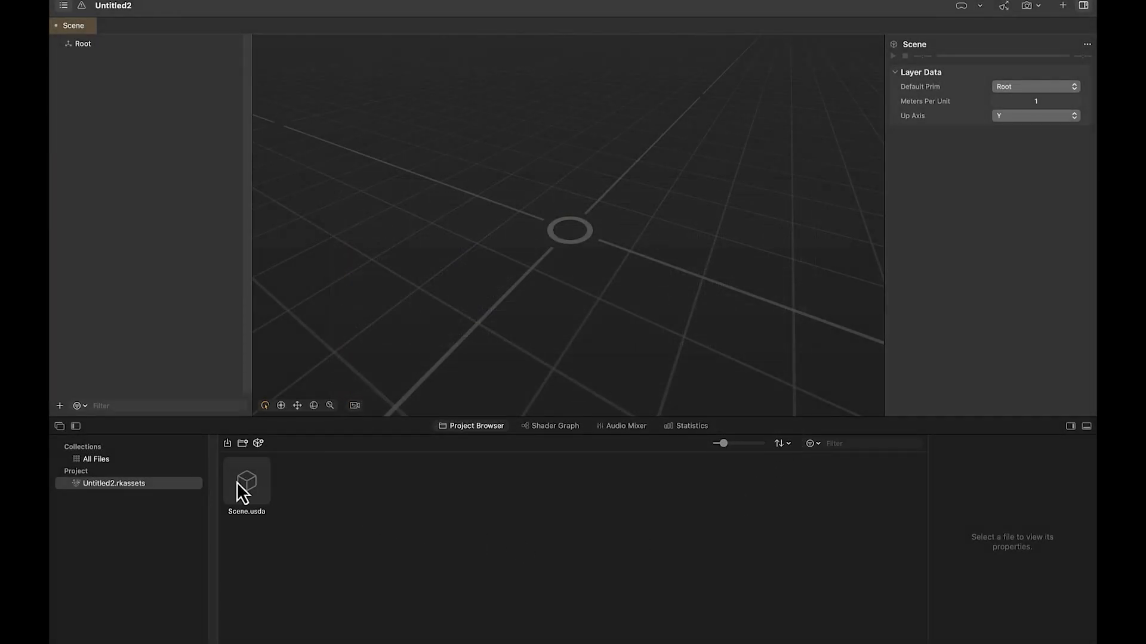
click(227, 501)
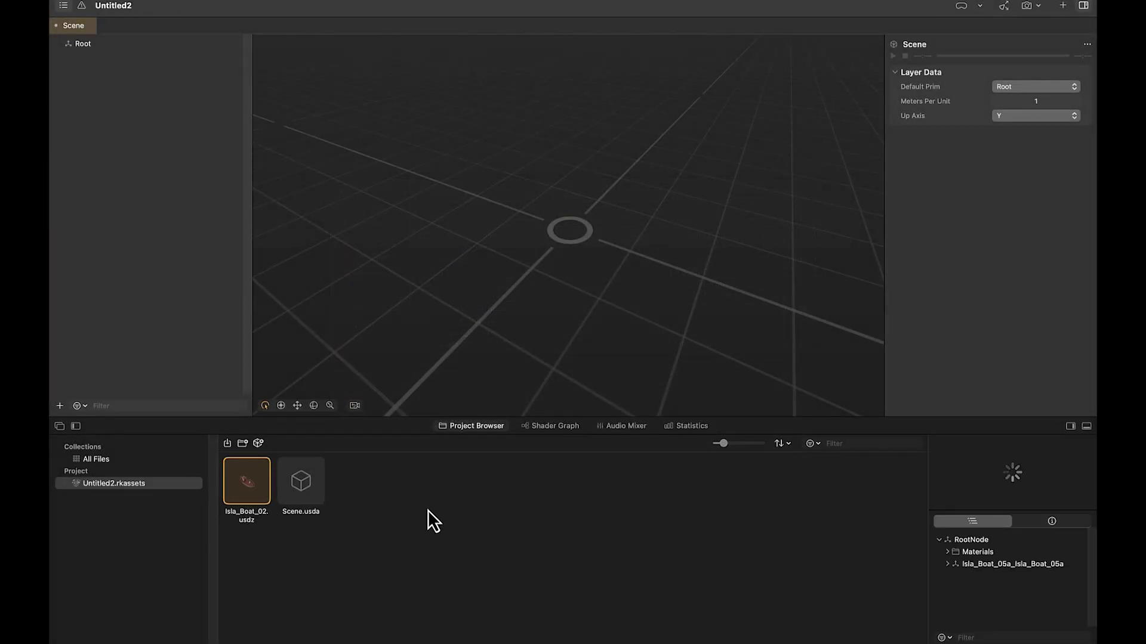
drag(263, 495, 574, 190)
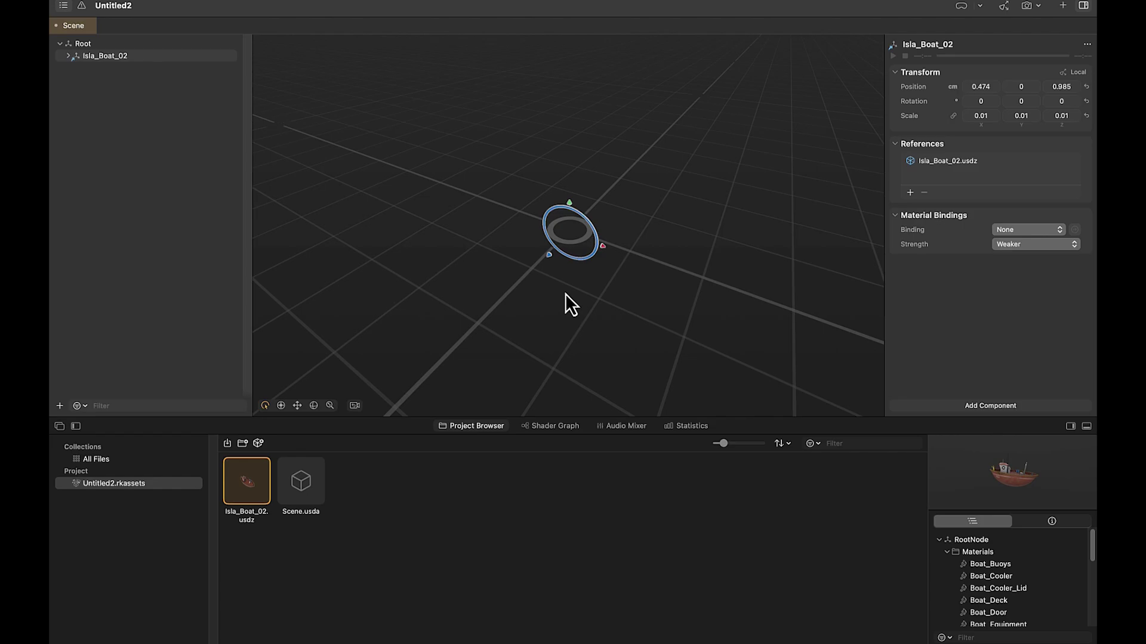
key(f)
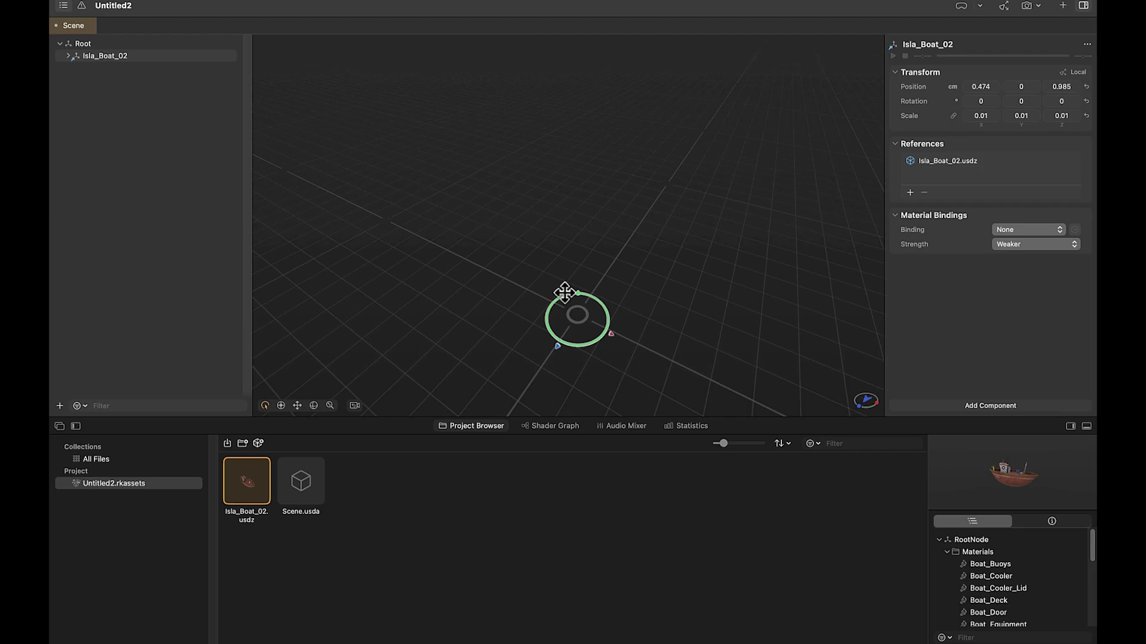
Step: Set the boat's Y position to -200 cm and reframe the view on it
scroll(575, 264, up, 10)
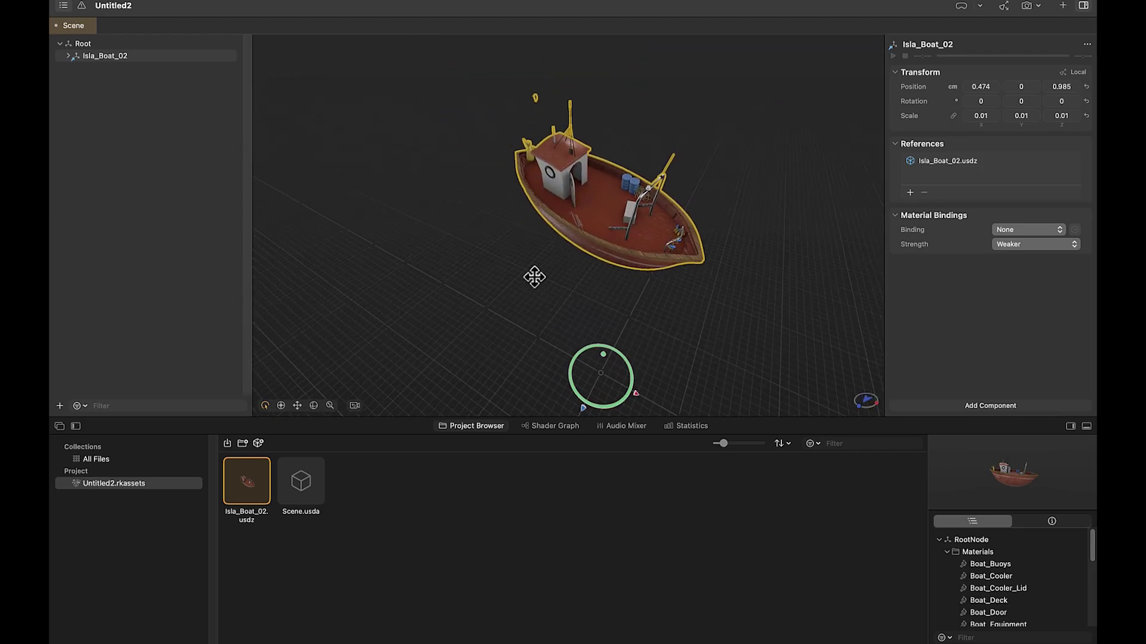
scroll(632, 235, right, 10)
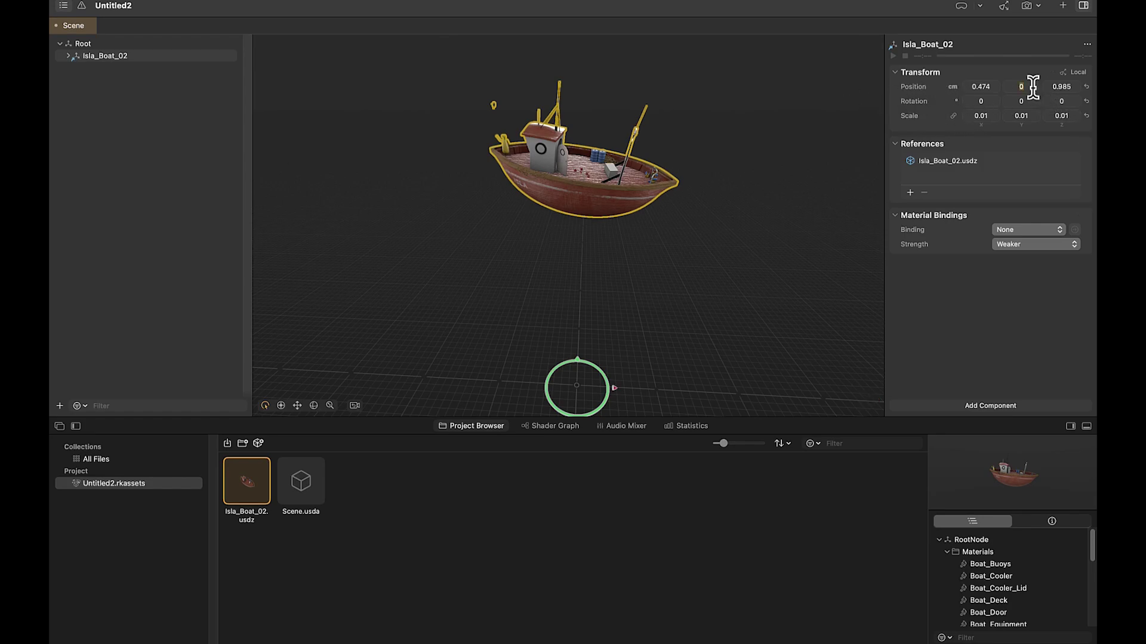
text(00)
key(Return)
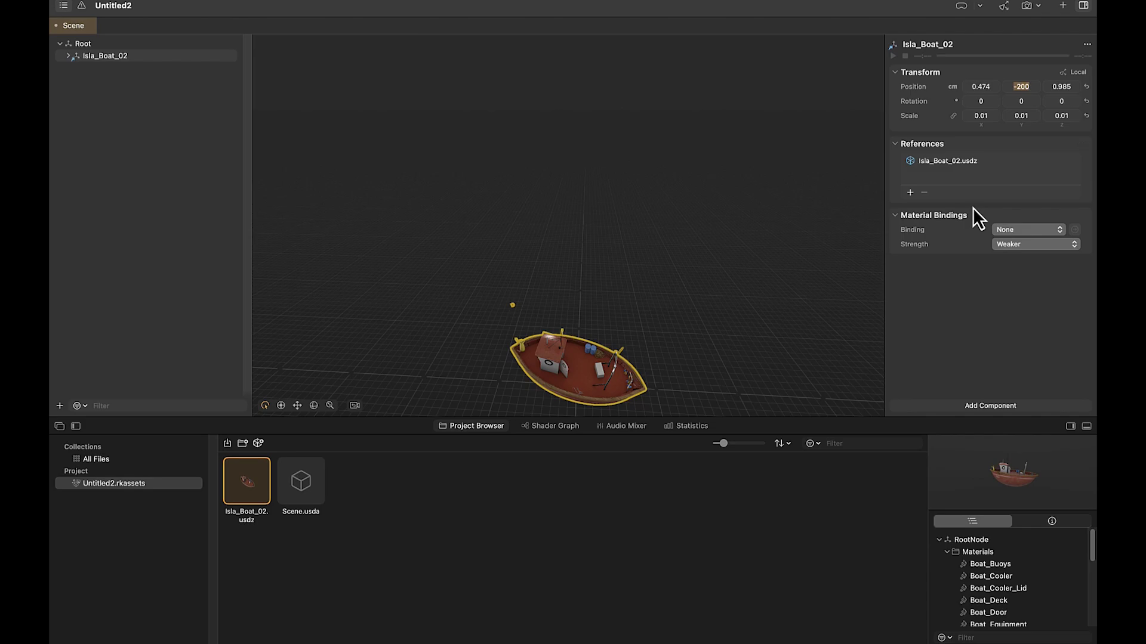
key(f)
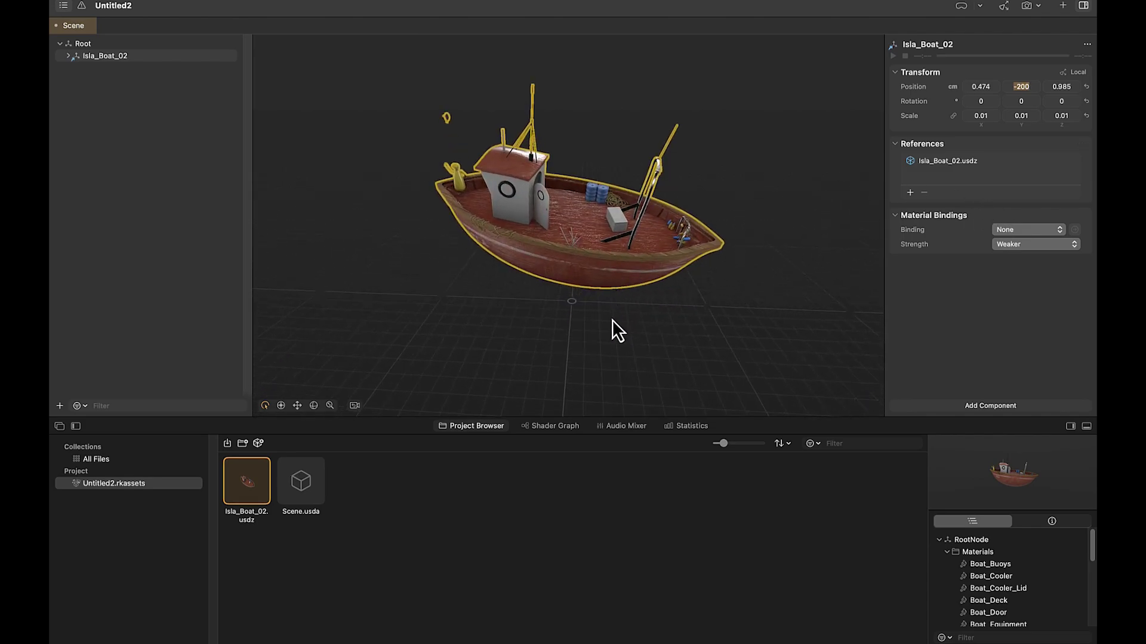
drag(606, 318, 704, 231)
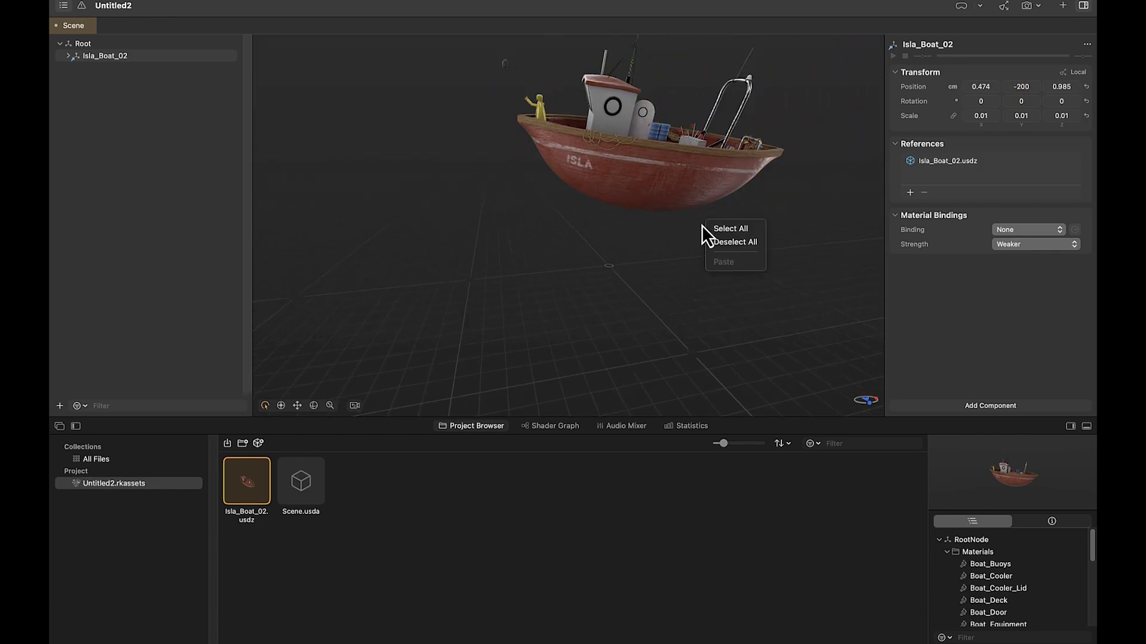
drag(768, 138, 797, 58)
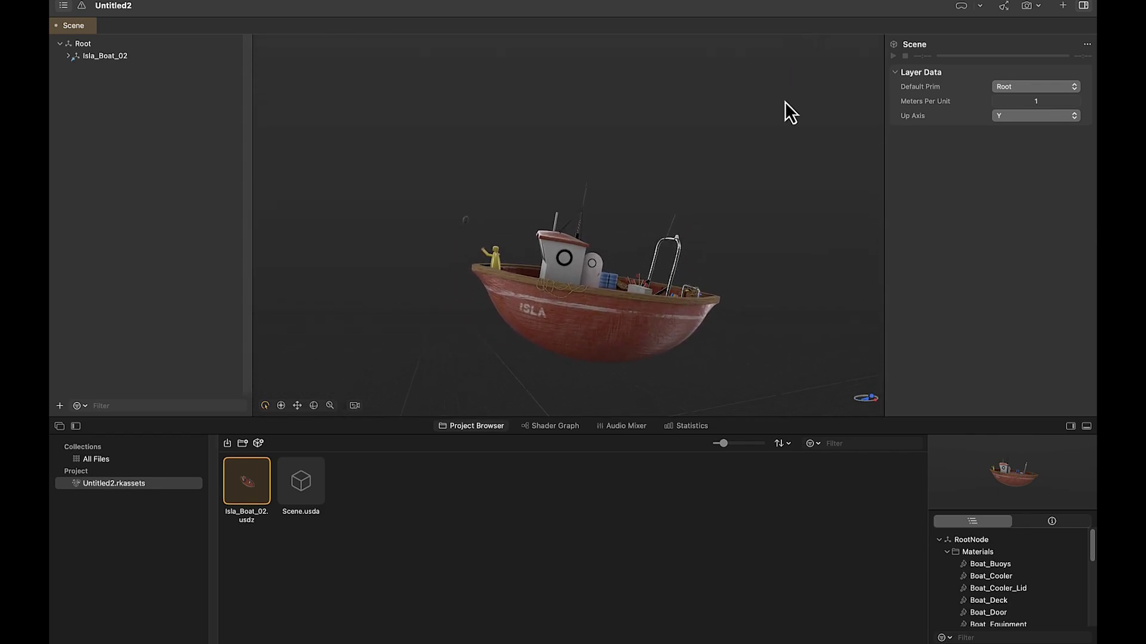
Step: Add a Particle Emitter under Root and drag it up to about 226.6 cm above the boat
click(60, 408)
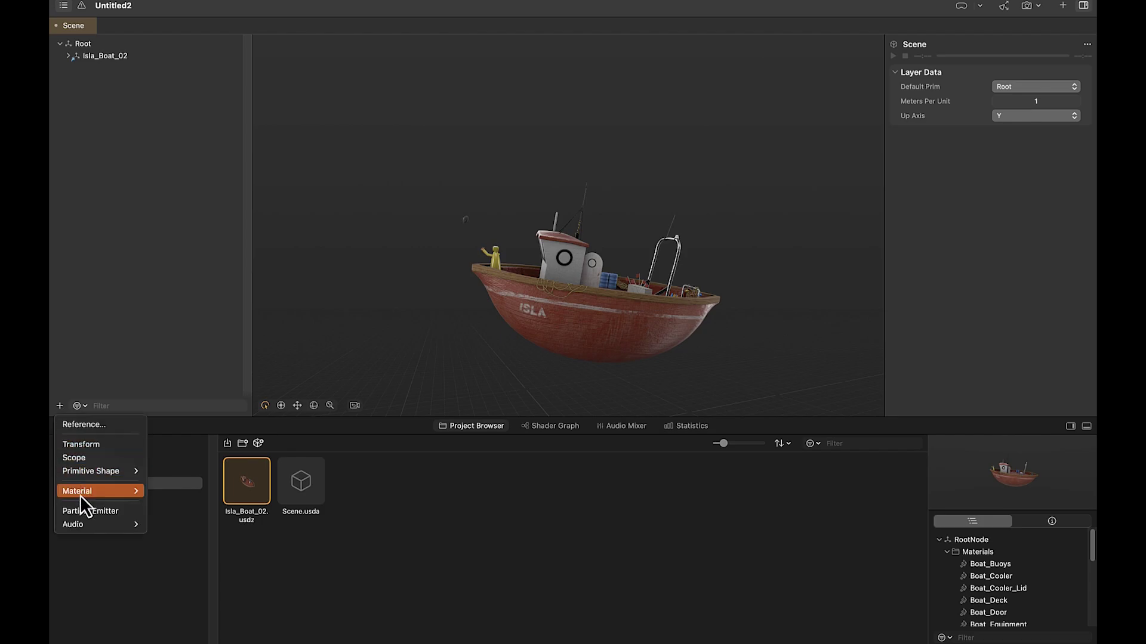
click(80, 511)
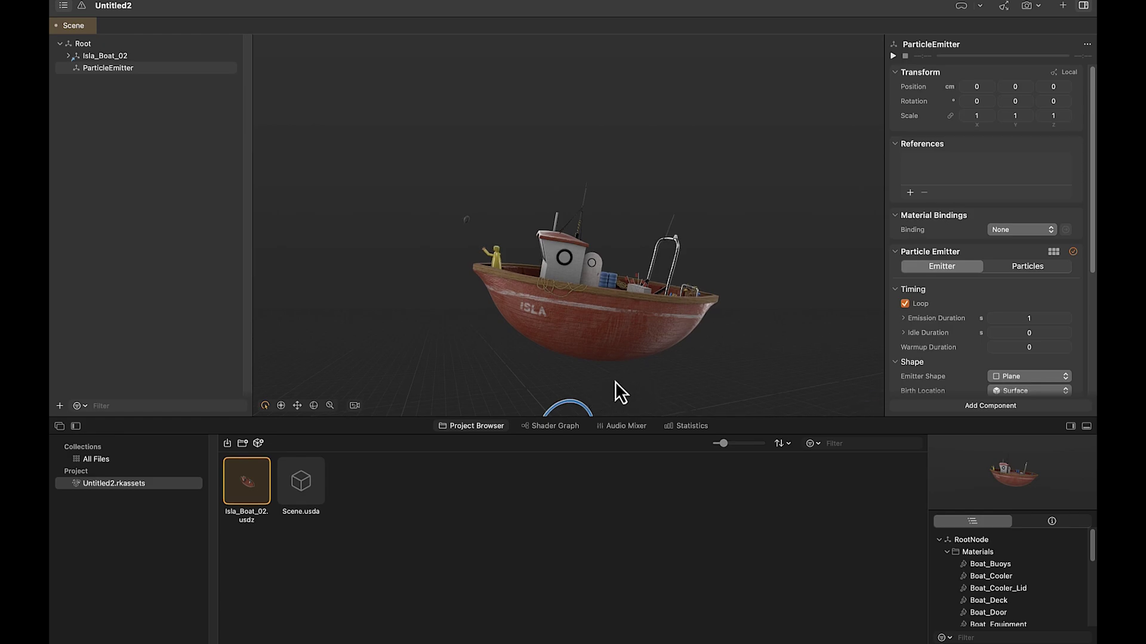
scroll(610, 381, down, 5)
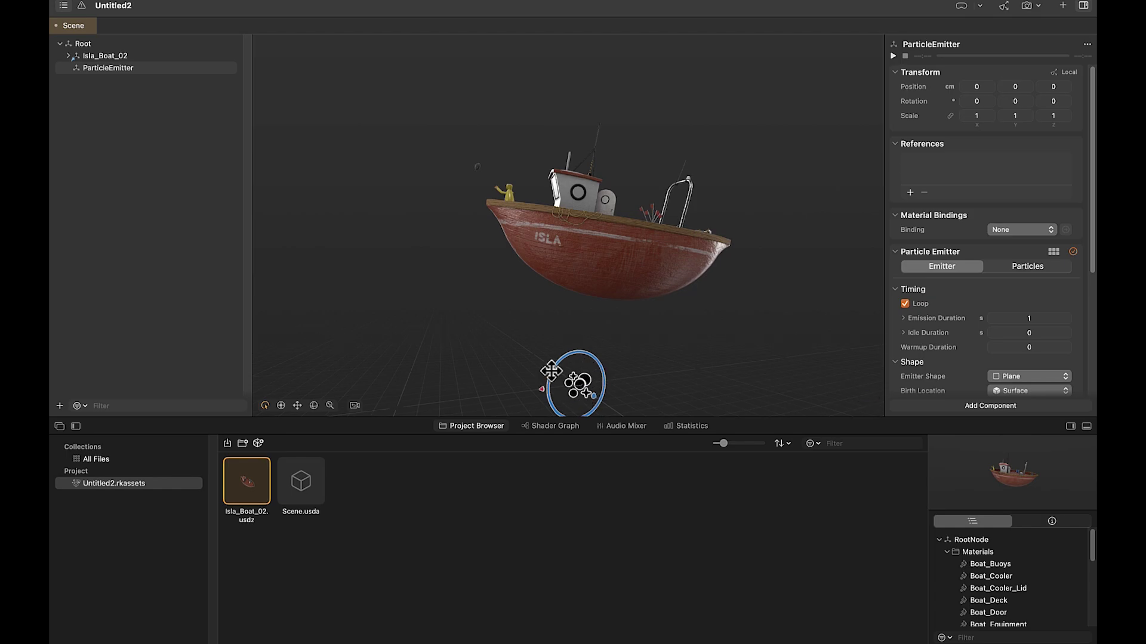
drag(550, 376, 660, 354)
drag(670, 402, 732, 106)
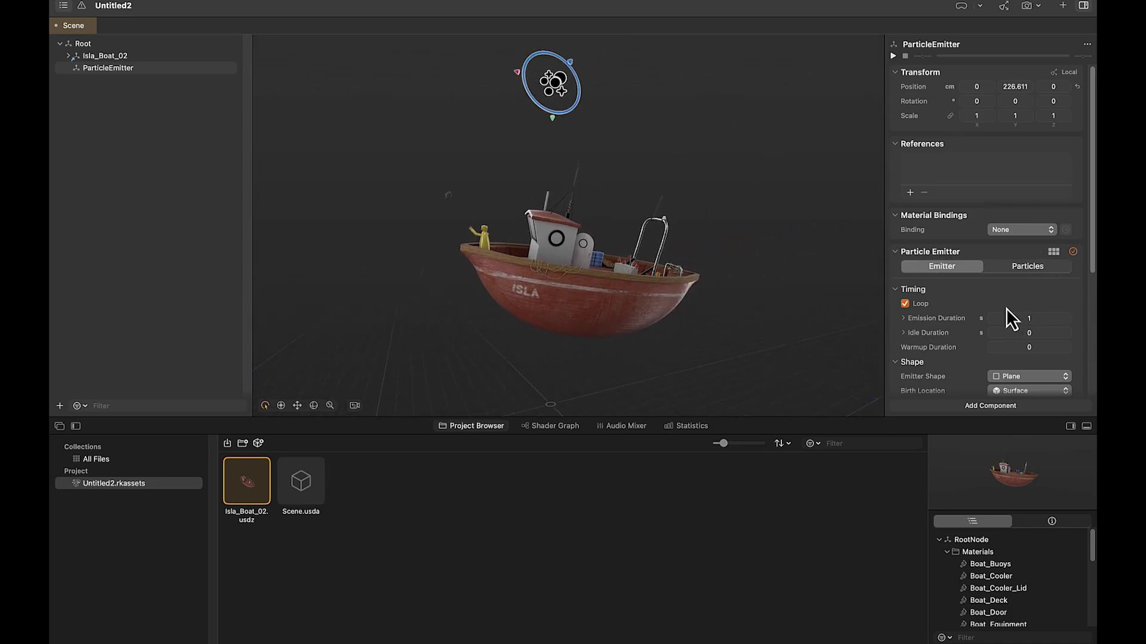
Step: Apply the Magic preset to the particle emitter and review its Particles settings
click(1052, 253)
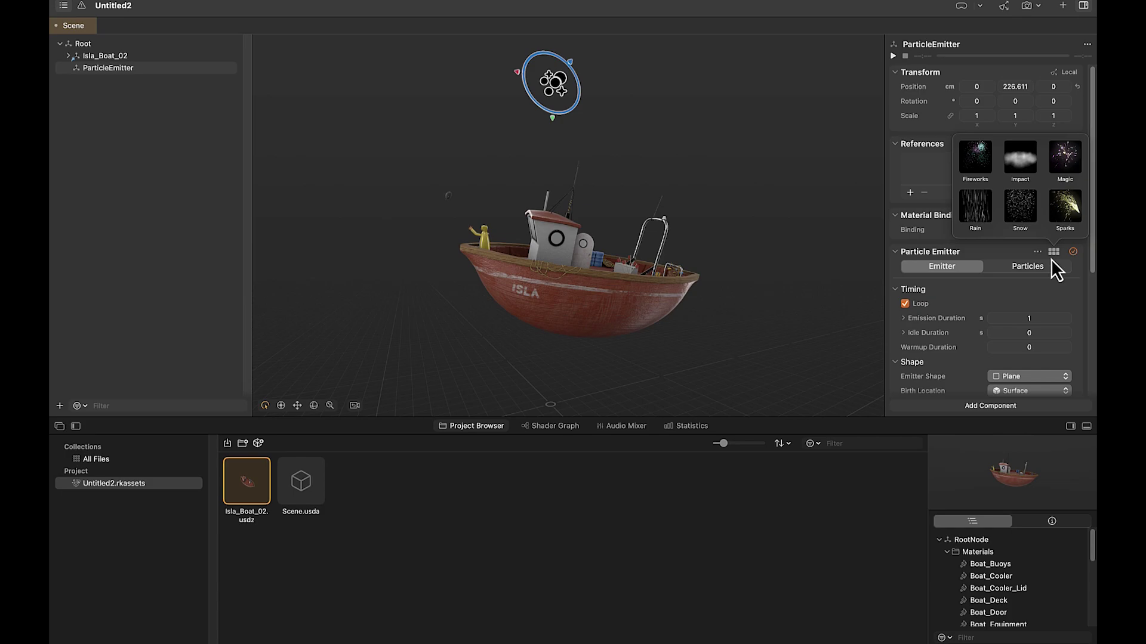
click(1066, 161)
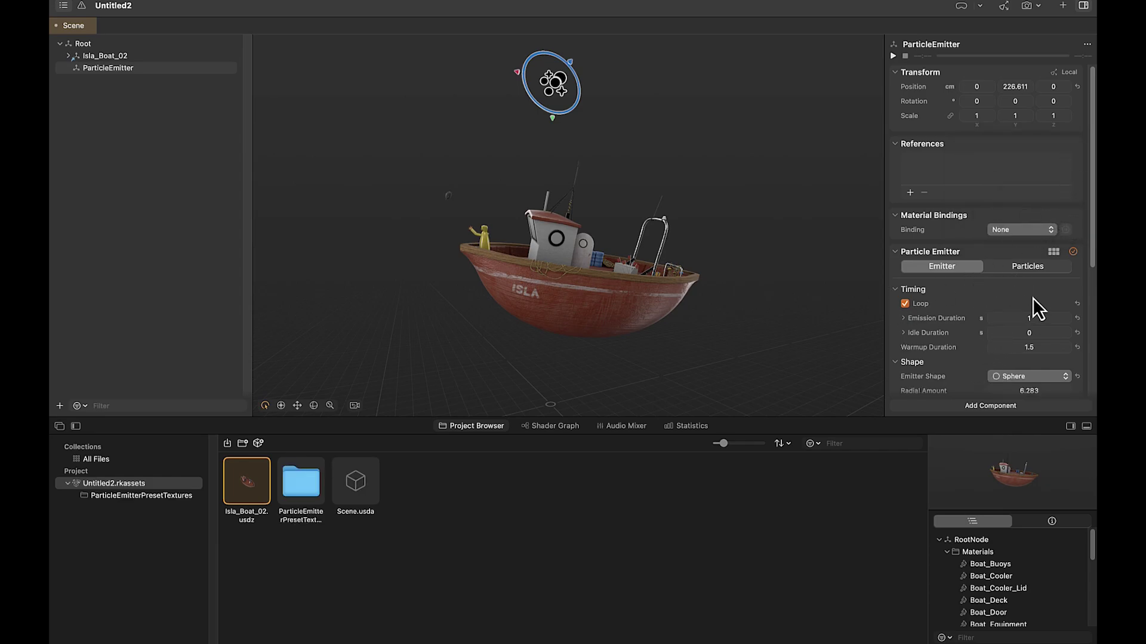
click(1029, 268)
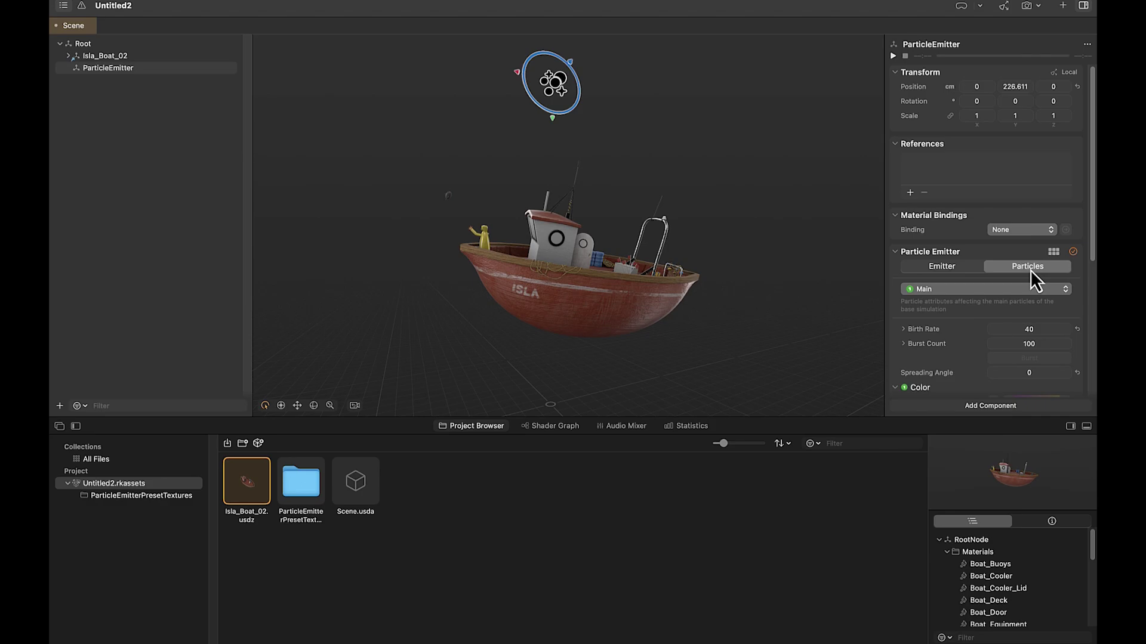
Step: Return to the Emitter settings and play the simulation to preview the sparkles
click(953, 268)
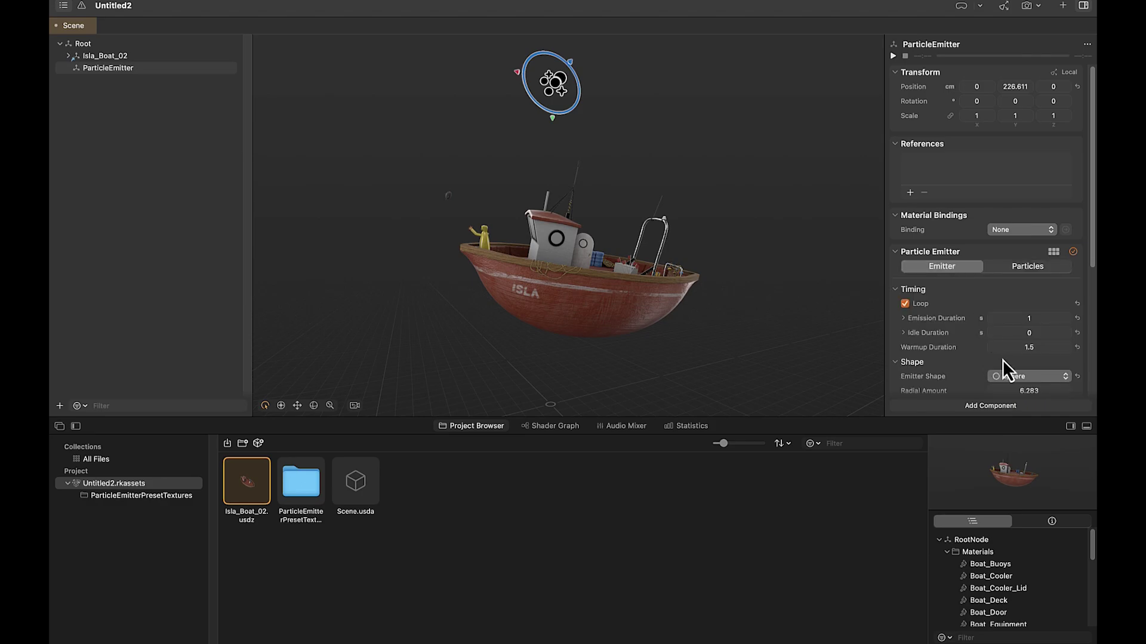
scroll(1004, 359, up, 2)
click(893, 56)
Step: Set the emitter shape size to 1 on all three axes
scroll(1046, 321, down, 5)
scroll(1019, 335, down, 1)
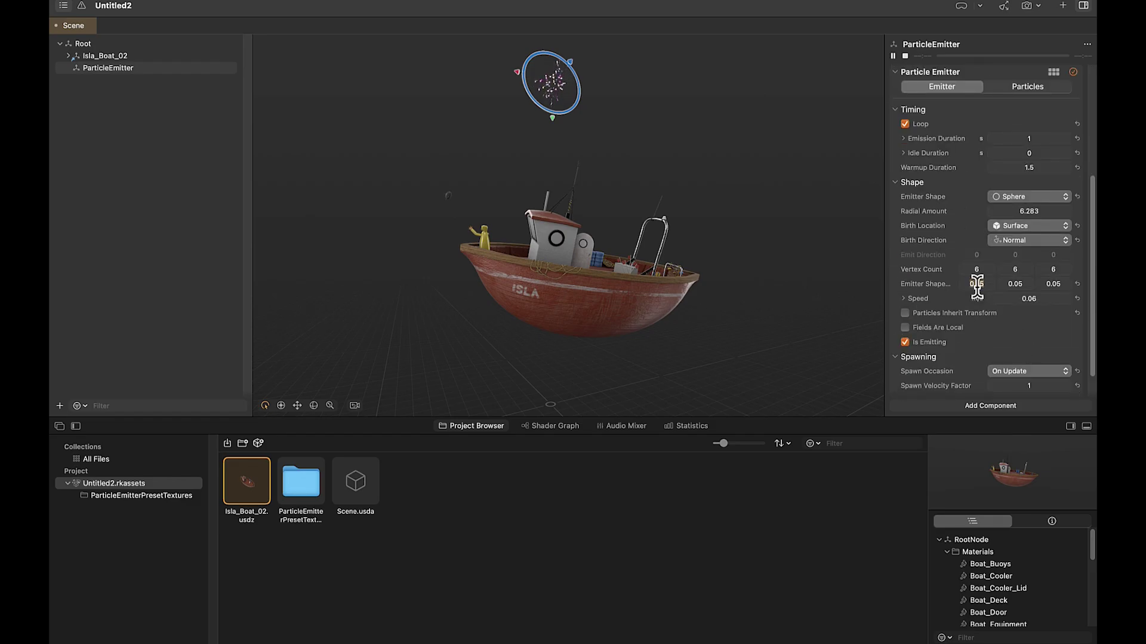
text(1)
double_click(1014, 284)
text(1)
double_click(1045, 284)
text(1)
Step: Keep the Sphere emitter shape and set Birth Location to Volume, then deselect the emitter
click(1026, 198)
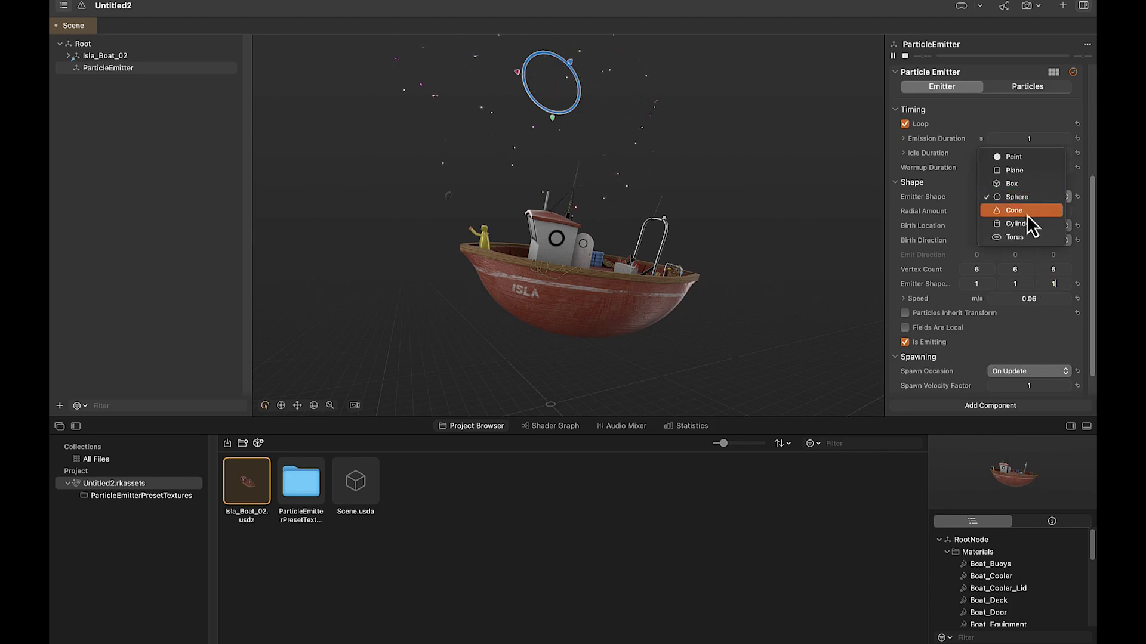
click(1029, 197)
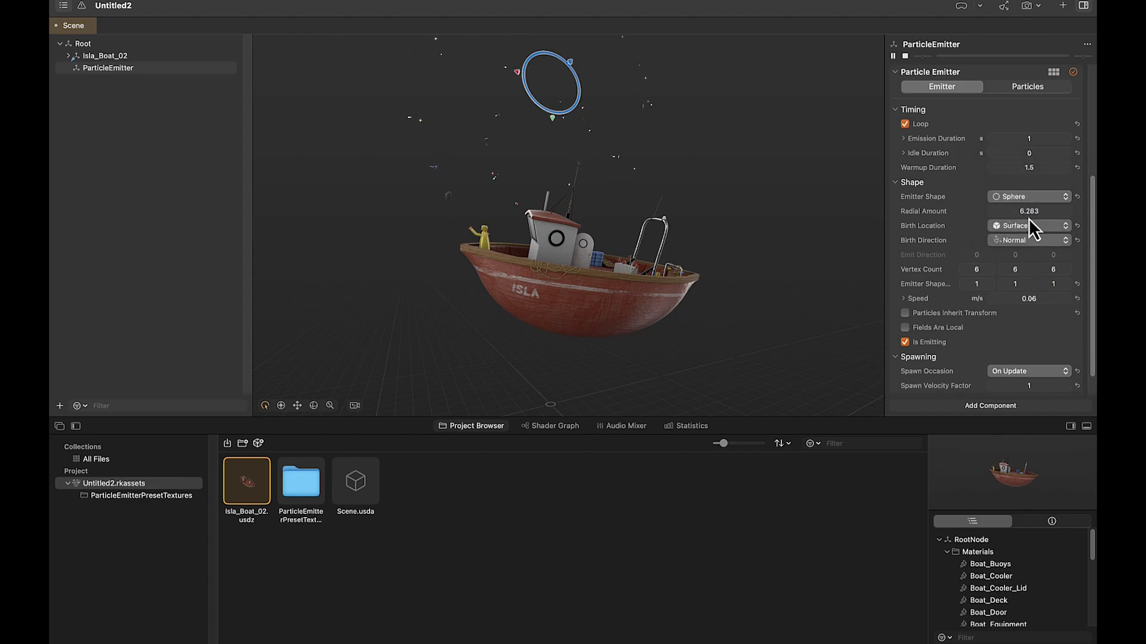
click(1026, 228)
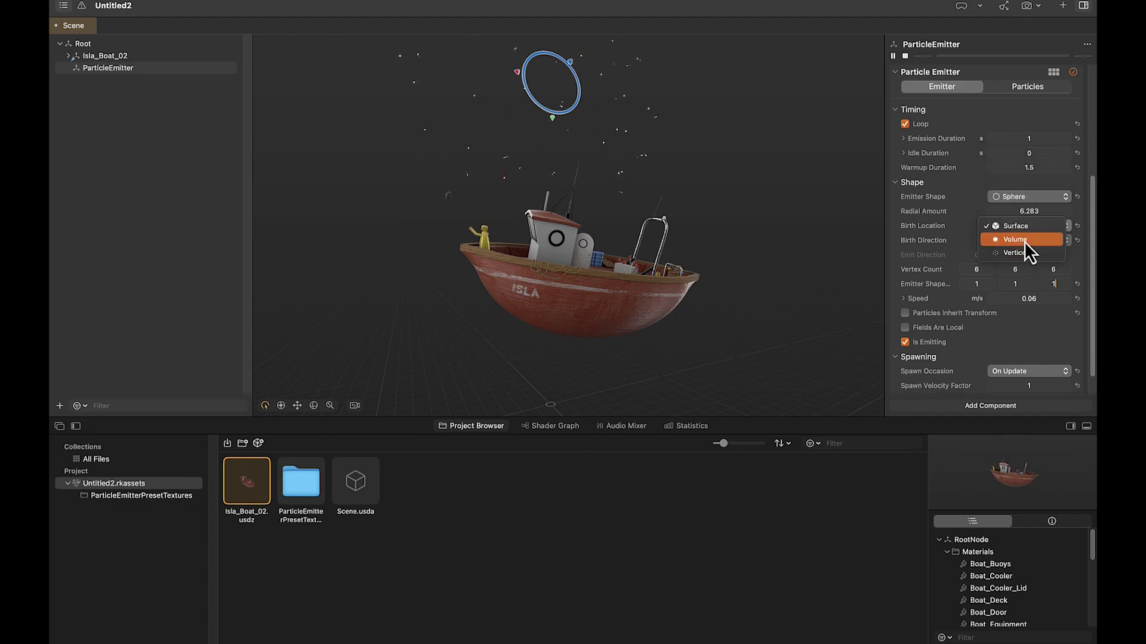
click(1024, 241)
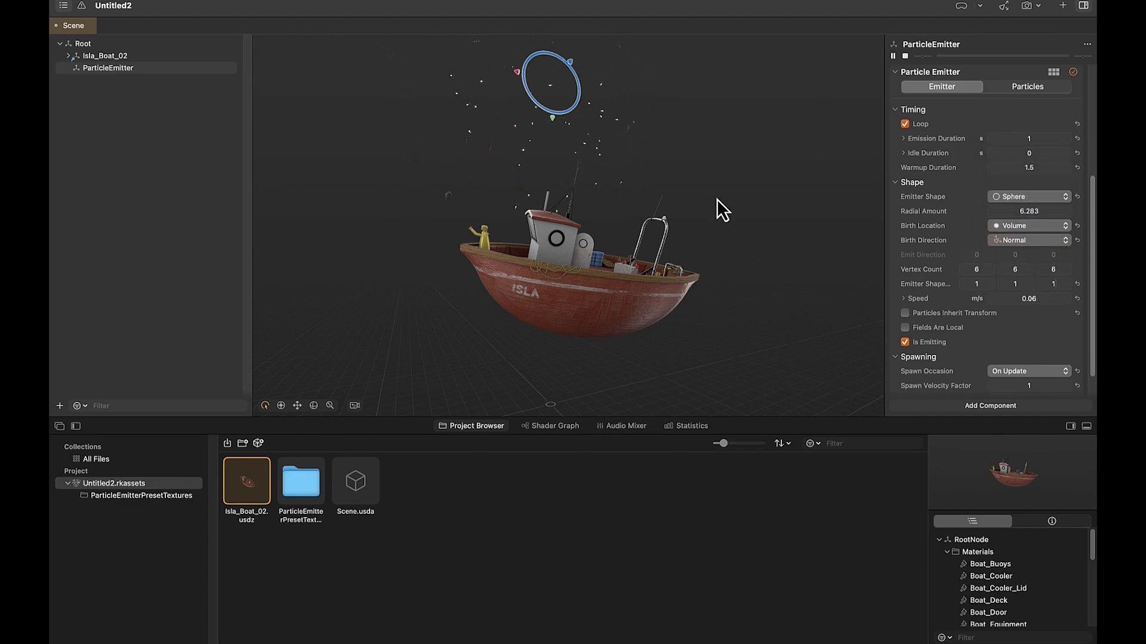
scroll(735, 177, down, 3)
click(730, 163)
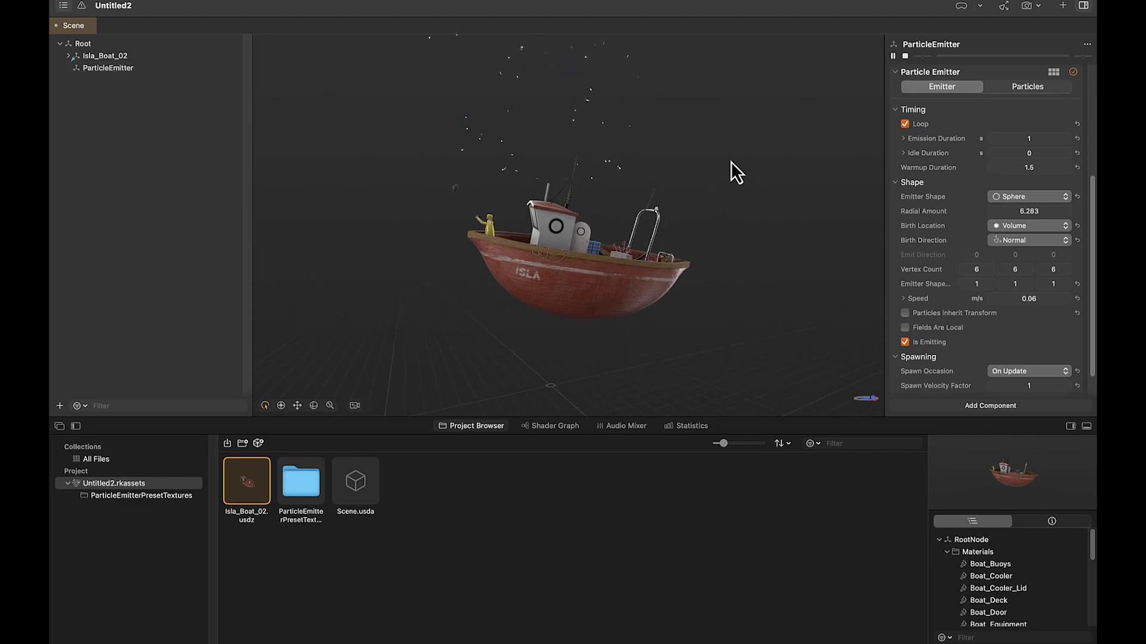